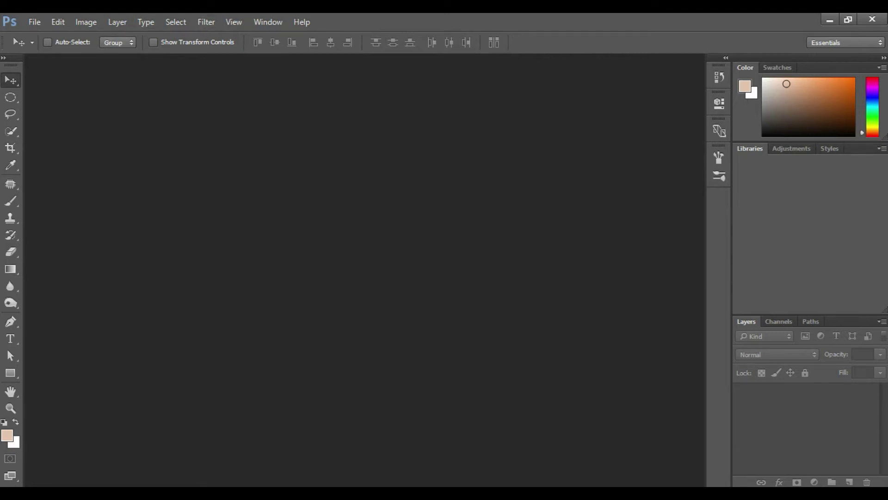
Step: Open pexels-hywel-jones-2744193.jpg from Downloads and duplicate the background as Layer 1
click(33, 21)
click(45, 49)
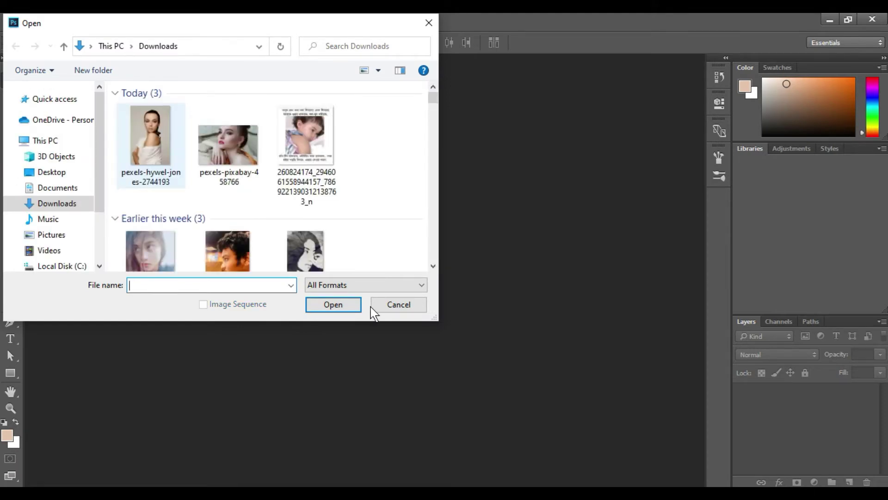
click(338, 303)
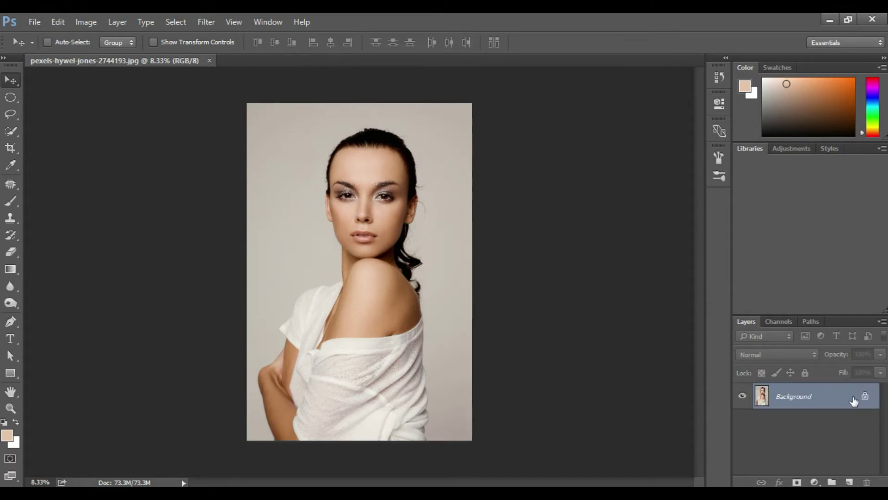
key(ctrl+j)
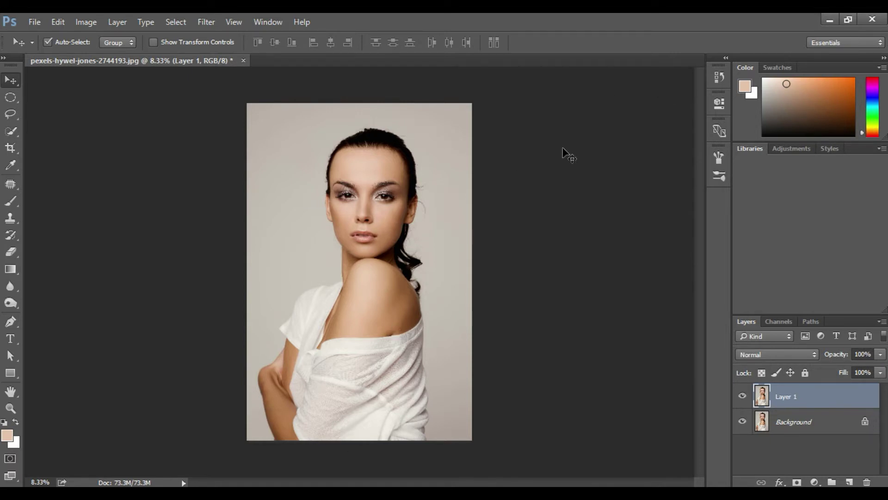
Step: Zoom in on the portrait until the face fills the view
key(ctrl+plus)
key(ctrl+plus)
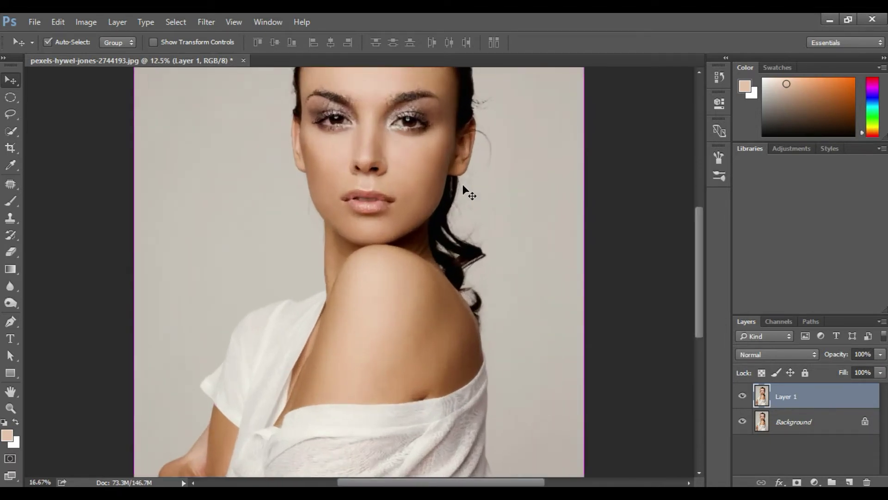
scroll(465, 185, up, 3)
scroll(465, 185, up, 1)
scroll(466, 182, up, 1)
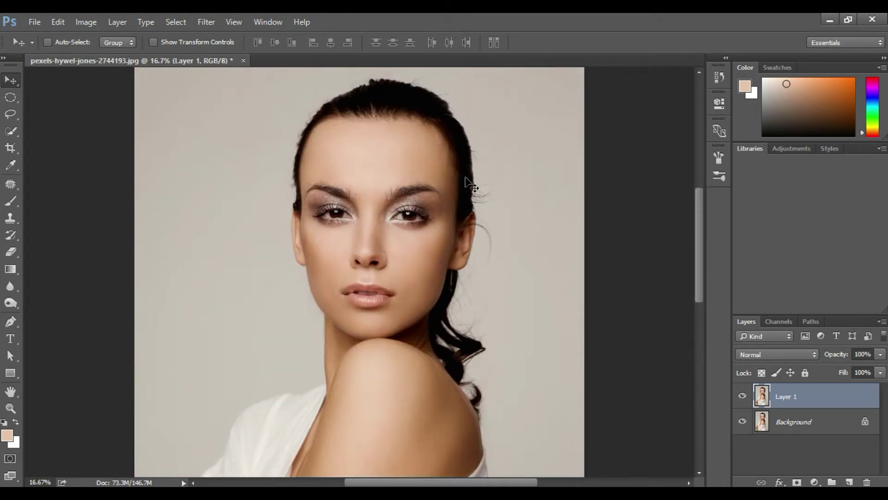
key(ctrl+plus)
scroll(465, 177, up, 2)
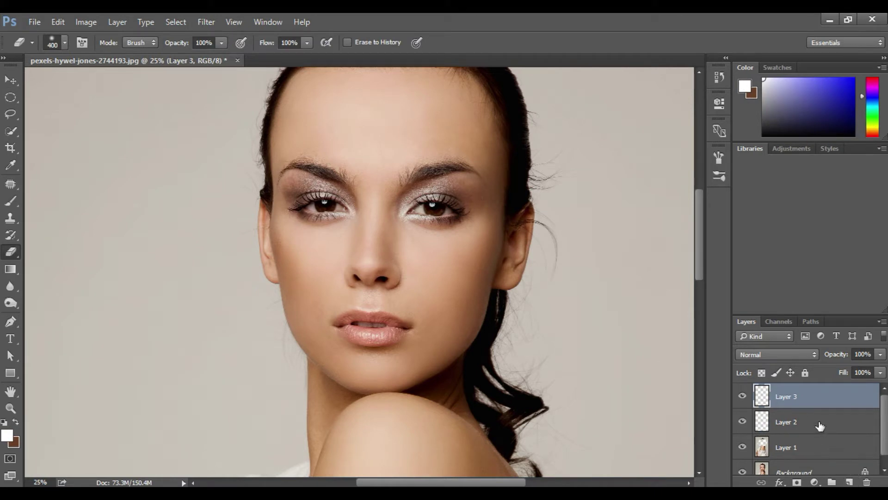
Step: Delete Layer 1 and make a fresh duplicate of the Background layer
scroll(790, 431, down, 1)
click(781, 439)
key(Delete)
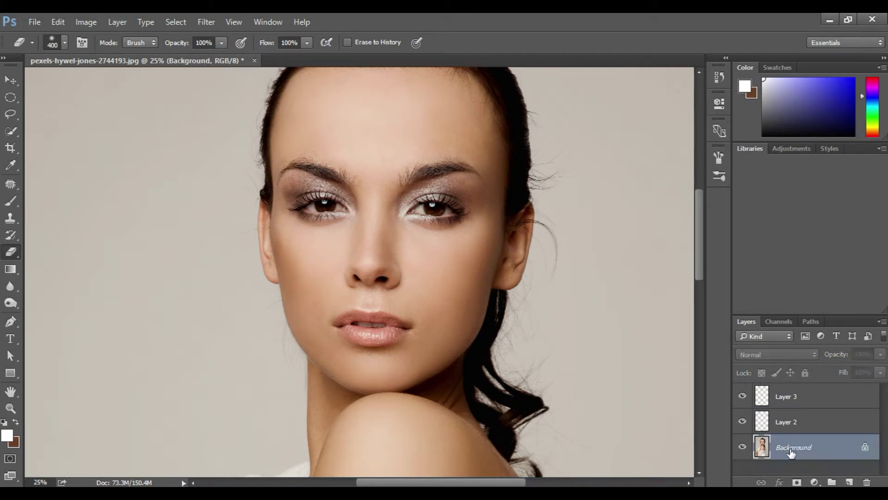
key(ctrl+j)
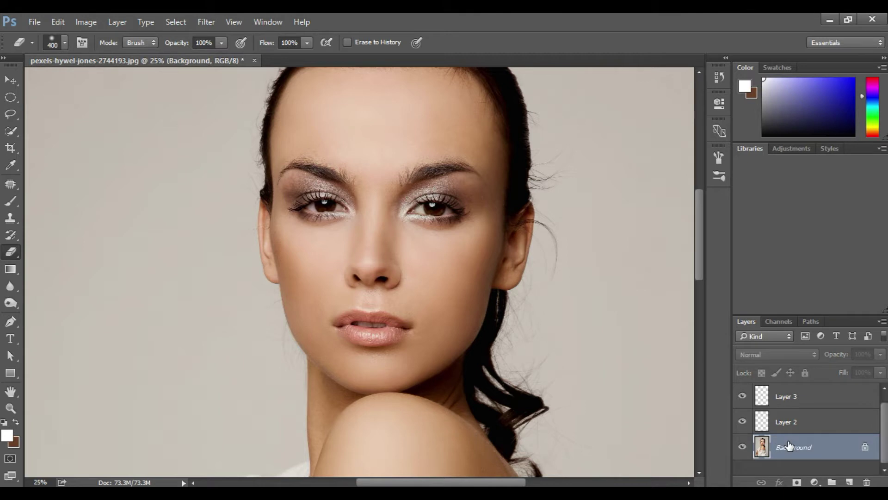
scroll(796, 418, up, 1)
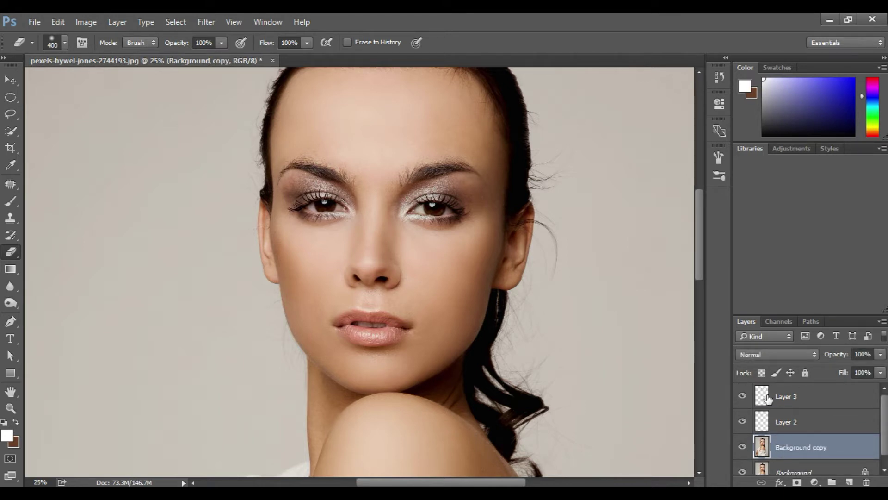
Step: Rename Layer 3 to contour and Layer 2 to highlight, leaving contour active
click(785, 403)
double_click(788, 396)
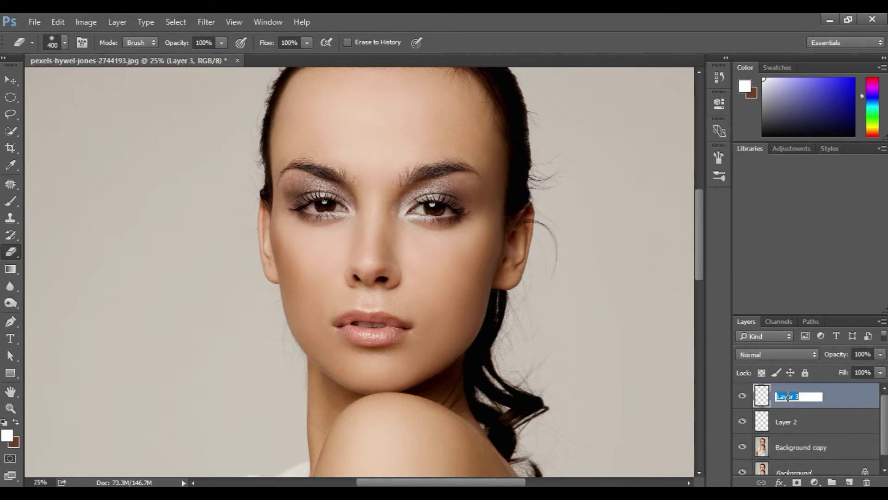
text(contour)
key(Return)
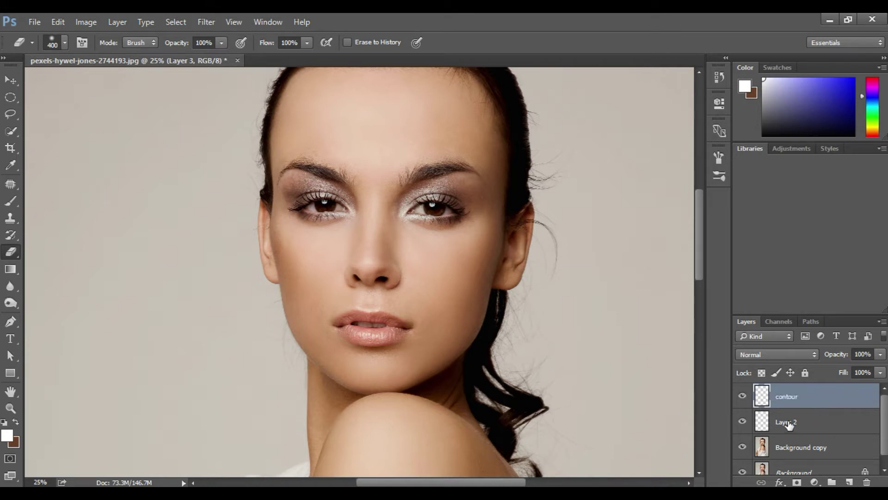
double_click(787, 422)
text(highlight)
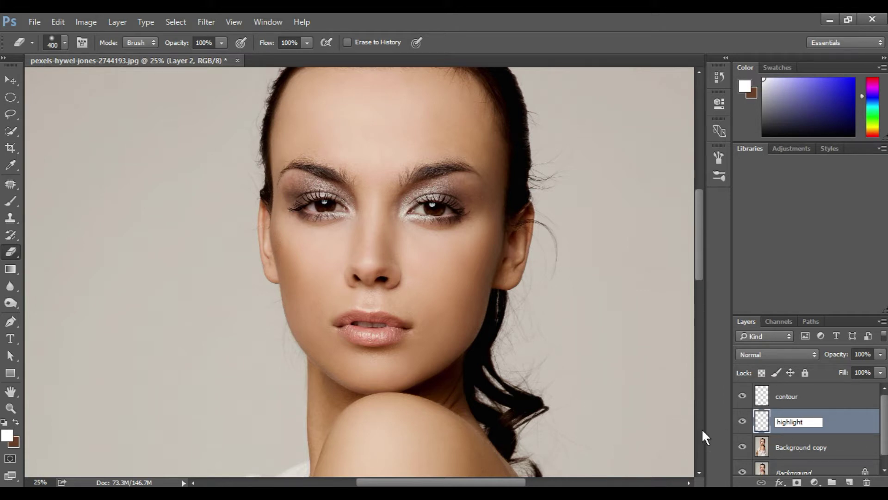
key(Return)
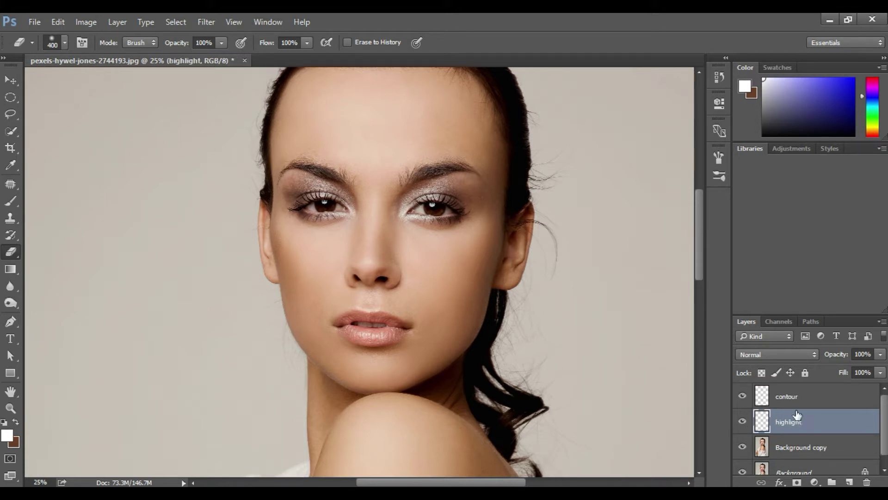
click(796, 402)
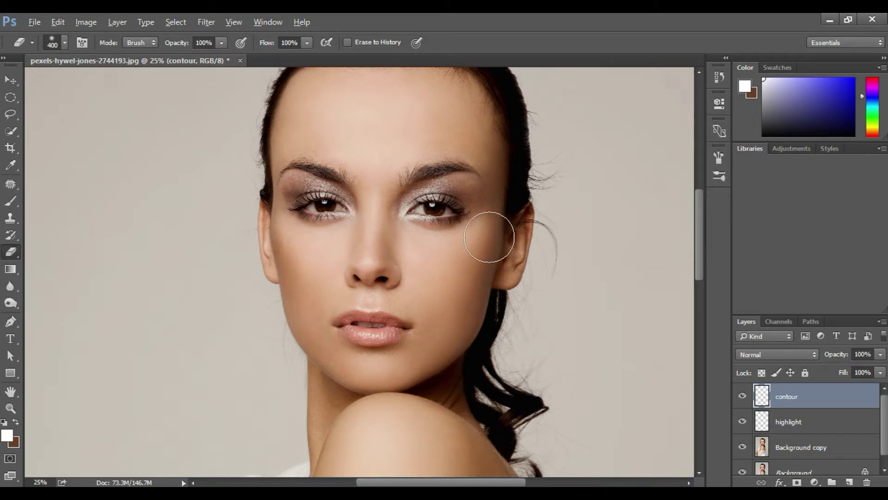
Step: Shrink the eraser to 200 px and erase a stroke along the temple
key(bracketleft)
key(bracketleft)
key(bracketleft)
drag(489, 199, 492, 188)
scroll(787, 389, down, 1)
scroll(793, 400, up, 1)
Step: Load the brush with a brown skin tone at 300 px and paint a right-cheek contour stroke
click(11, 200)
alt+click(494, 159)
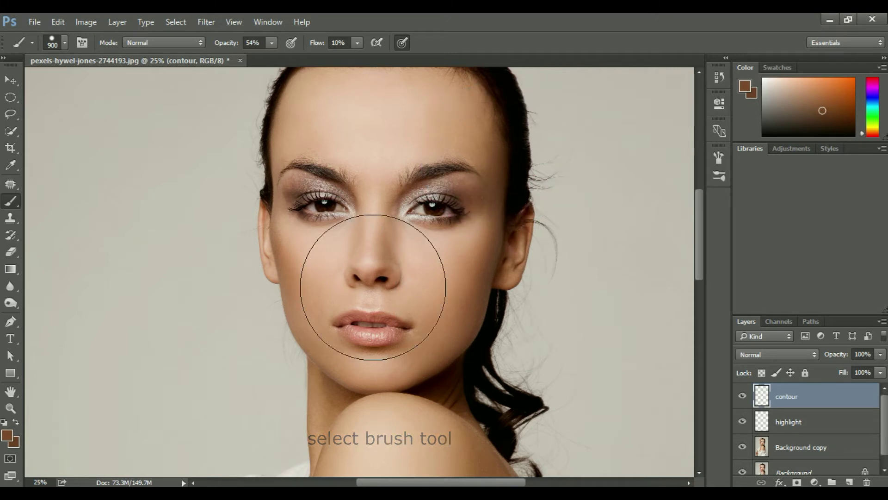
alt+click(500, 170)
key(bracketleft)
key(bracketleft)
key(bracketleft)
key(bracketleft)
key(bracketleft)
key(bracketleft)
key(bracketleft)
key(bracketleft)
key(bracketleft)
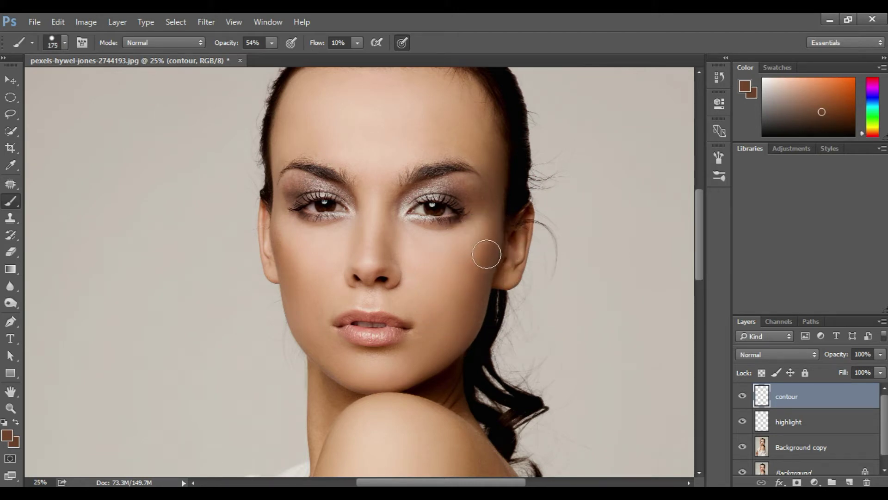
mouse_move(486, 254)
mouse_down()
mouse_move(452, 293)
mouse_move(426, 297)
mouse_move(463, 276)
mouse_move(482, 252)
mouse_move(464, 284)
mouse_move(440, 297)
mouse_up()
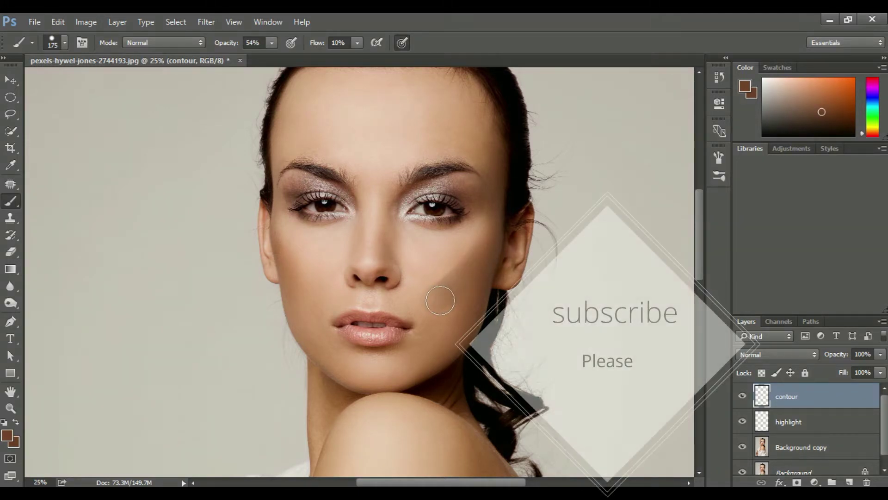
click(64, 42)
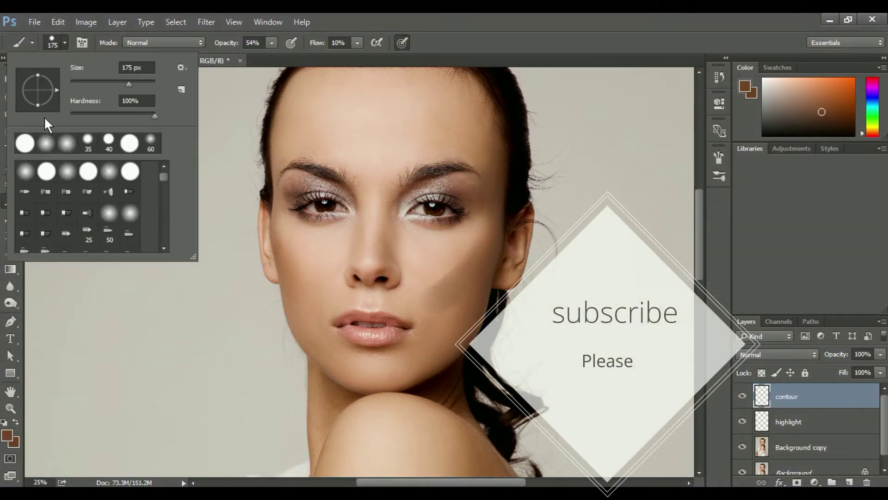
Step: Paint and even out brown contour shading beneath the right cheekbone
click(450, 289)
drag(480, 257, 487, 242)
drag(443, 293, 486, 227)
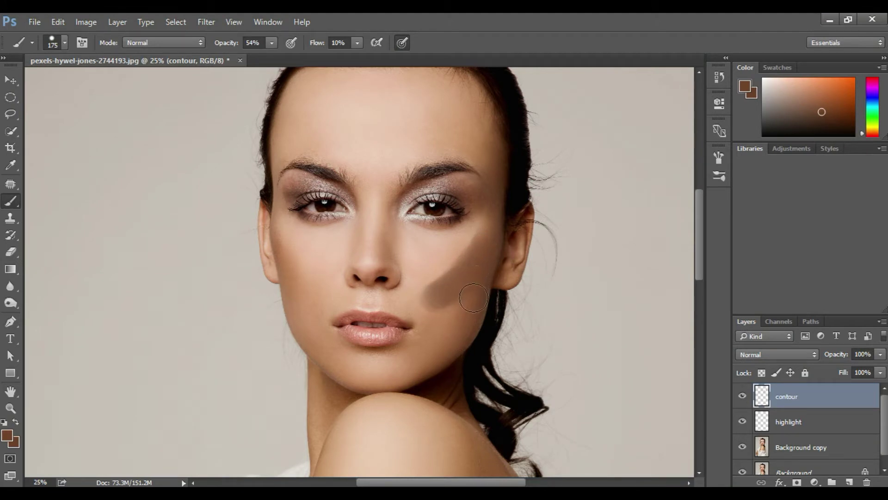
drag(443, 301, 469, 299)
mouse_move(483, 255)
mouse_down()
mouse_move(440, 298)
mouse_move(468, 303)
mouse_move(471, 271)
mouse_move(492, 230)
mouse_move(464, 273)
mouse_move(484, 249)
mouse_up()
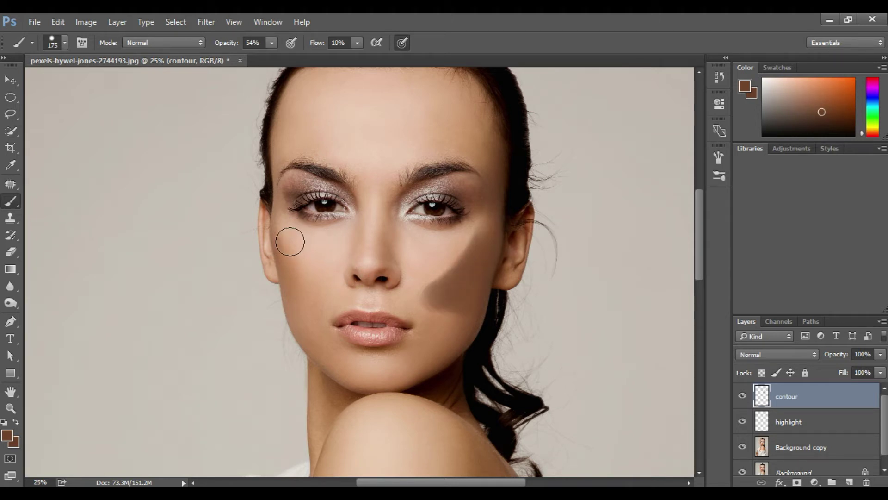
Step: Paint brown contour below the left cheekbone with a 150 px brush
key(bracketright)
key(bracketright)
key(bracketright)
key(bracketleft)
key(bracketleft)
key(bracketleft)
mouse_move(298, 268)
mouse_down()
mouse_move(280, 232)
mouse_move(317, 294)
mouse_move(301, 293)
mouse_move(316, 295)
mouse_move(280, 228)
mouse_move(322, 286)
mouse_move(292, 267)
mouse_up()
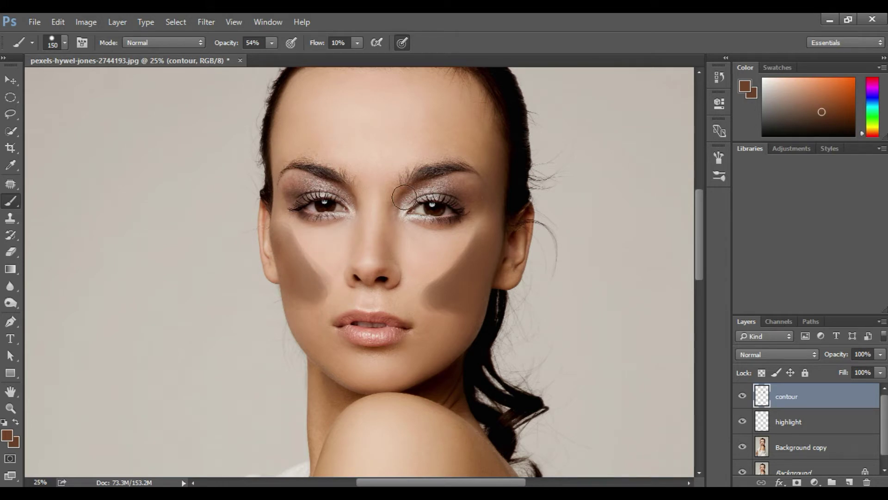
drag(295, 299, 287, 267)
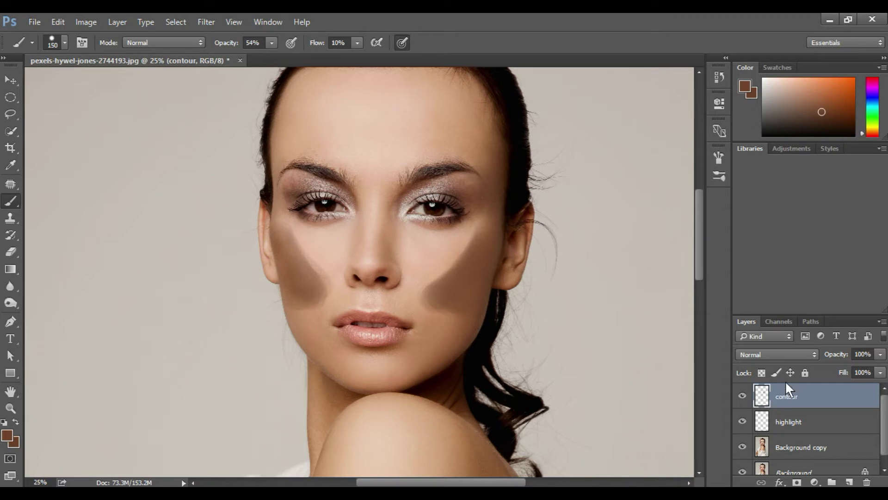
click(800, 425)
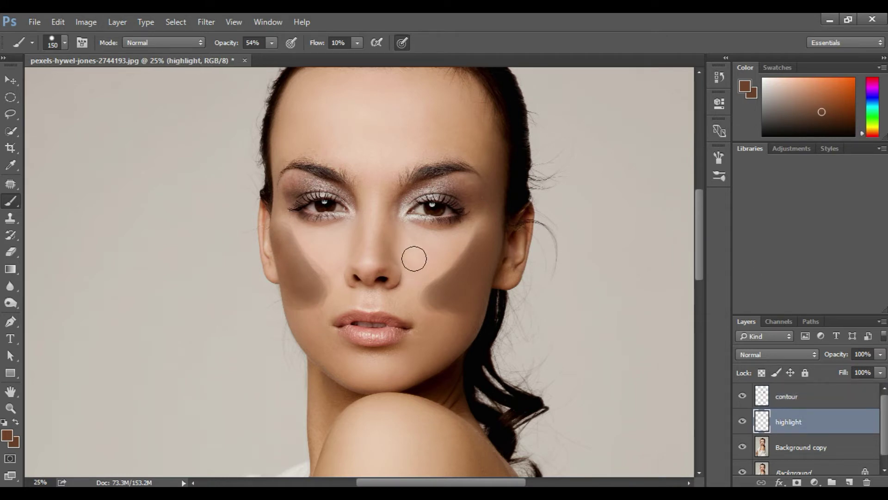
Step: Sample a light skin tone from the shoulder and paint a soft forehead highlight
key(i)
click(378, 300)
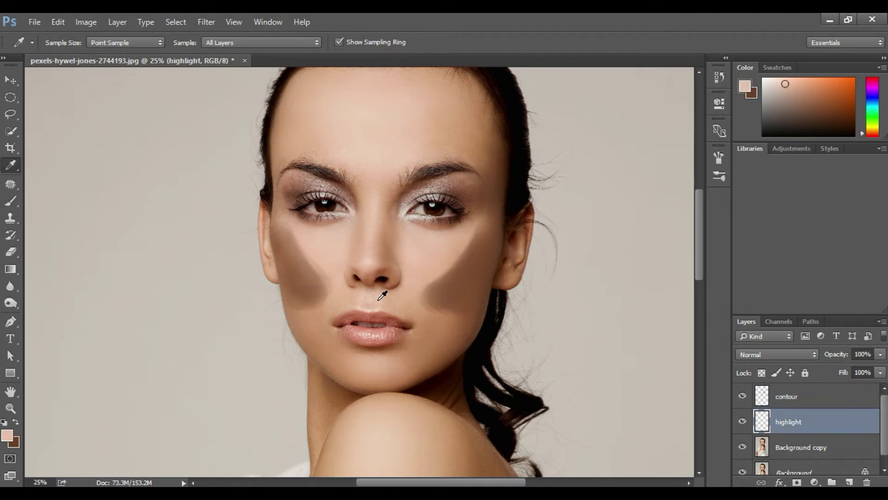
click(383, 297)
click(374, 422)
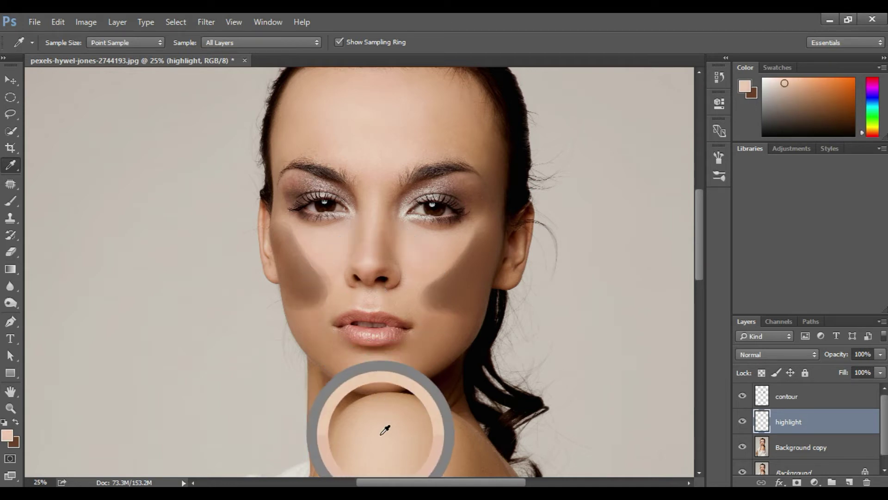
drag(375, 422, 365, 417)
key(b)
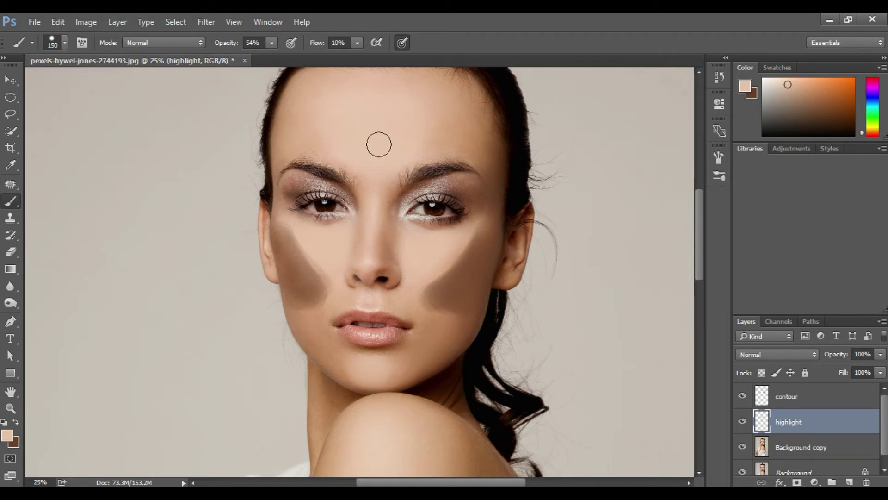
drag(373, 160, 388, 167)
Step: Resample the brown contour colour, shrink the brush to 90 px, and open Save As
alt+click(480, 260)
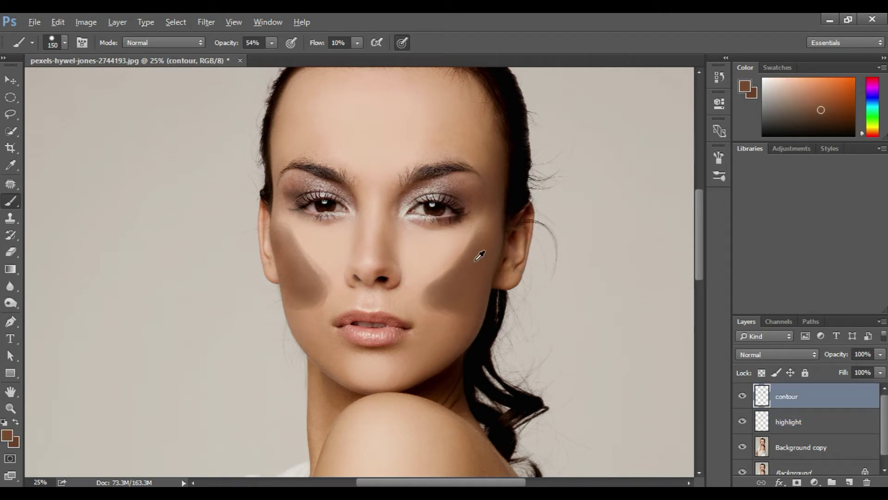
key(bracketleft)
key(bracketleft)
key(bracketleft)
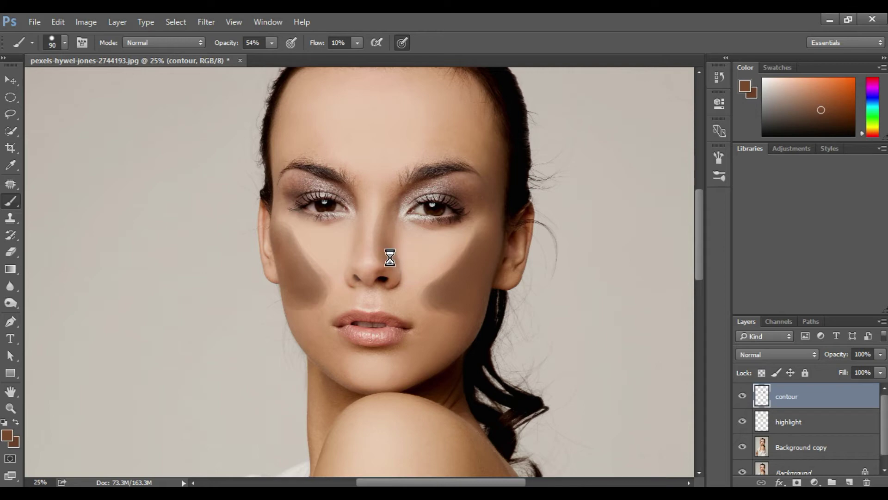
key(ctrl+shift+s)
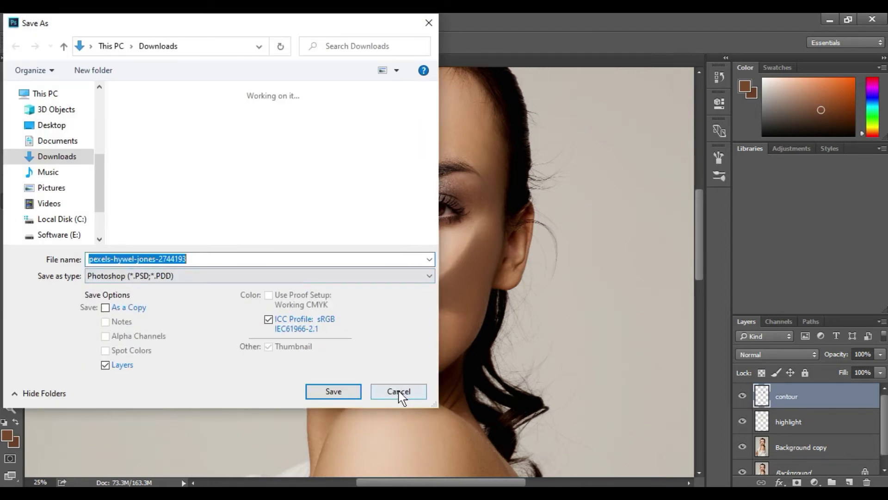
Step: Cancel the Save As dialog without saving
click(398, 392)
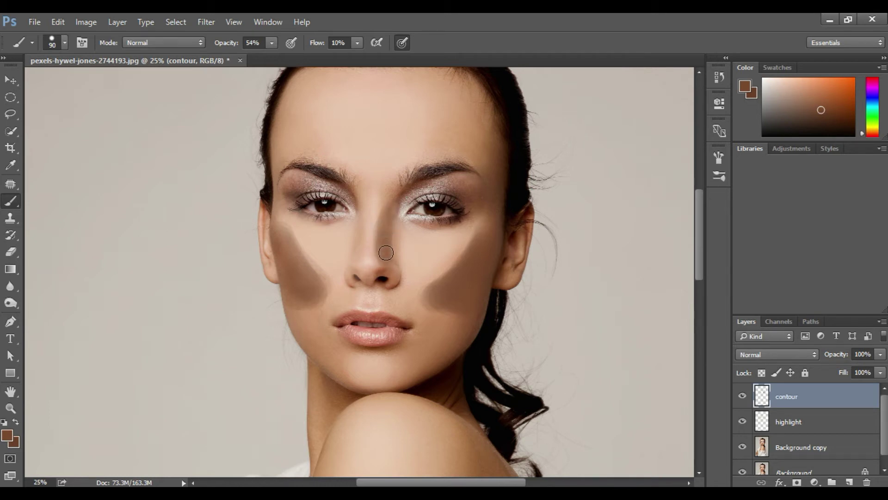
Step: Undo the nose stroke and repaint contour down the side of the nose with a smaller brush
key(ctrl+z)
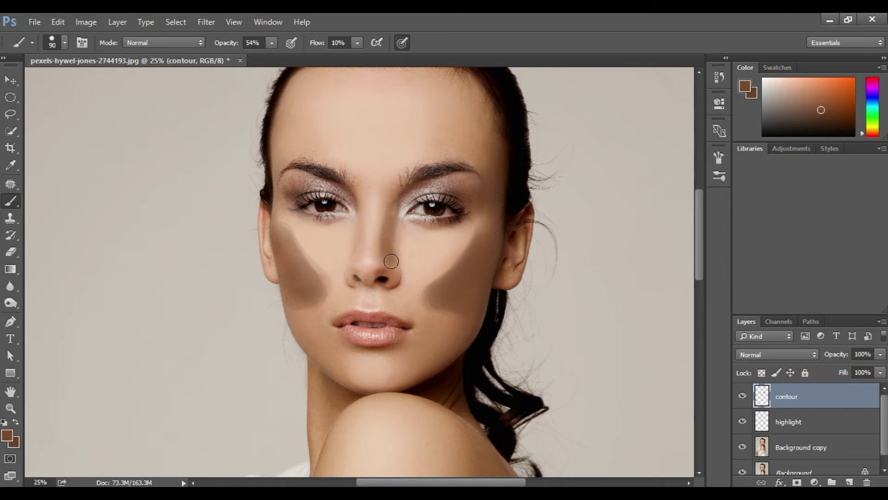
key(bracketleft)
mouse_move(359, 230)
mouse_down()
mouse_move(360, 252)
mouse_move(360, 216)
mouse_move(358, 256)
mouse_up()
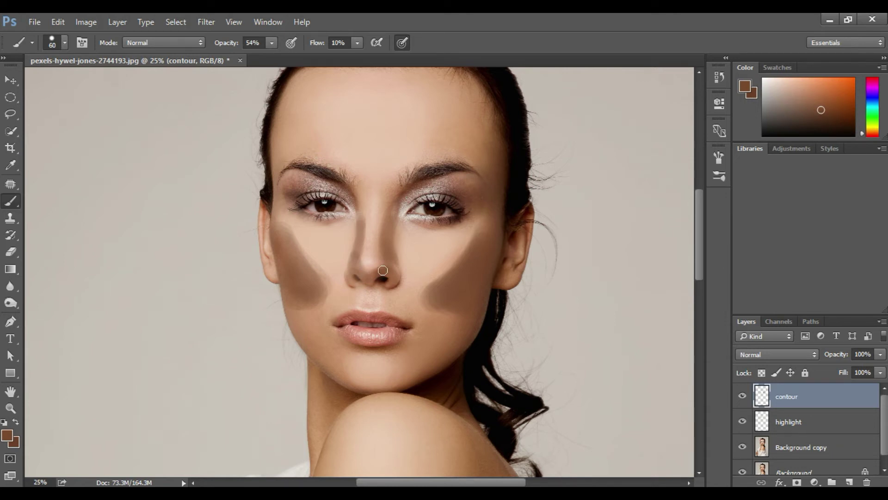
Step: On the highlight layer, sample a light shoulder skin tone and enlarge the brush to 250 px
click(773, 419)
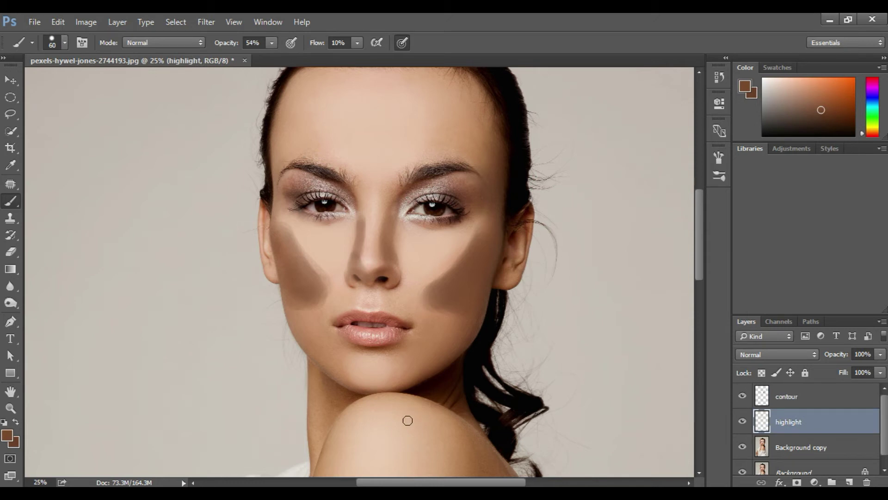
alt+click(373, 422)
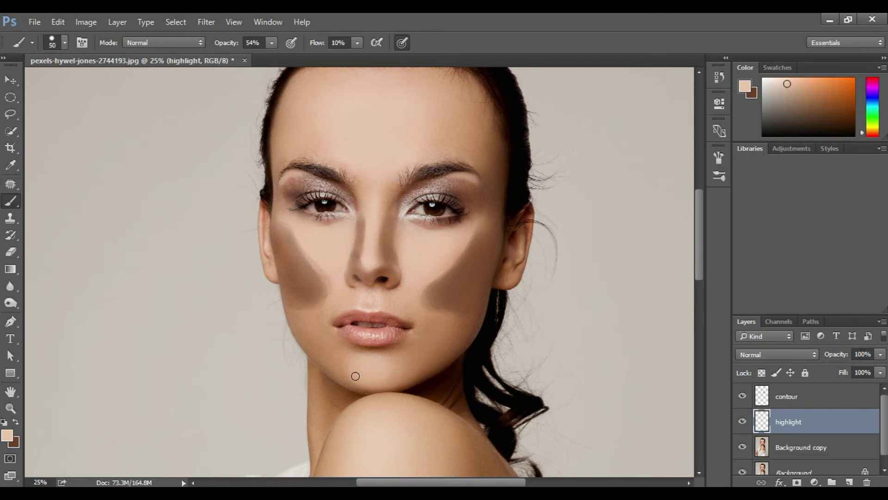
key(bracketright)
key(bracketright)
key(bracketright)
key(bracketright)
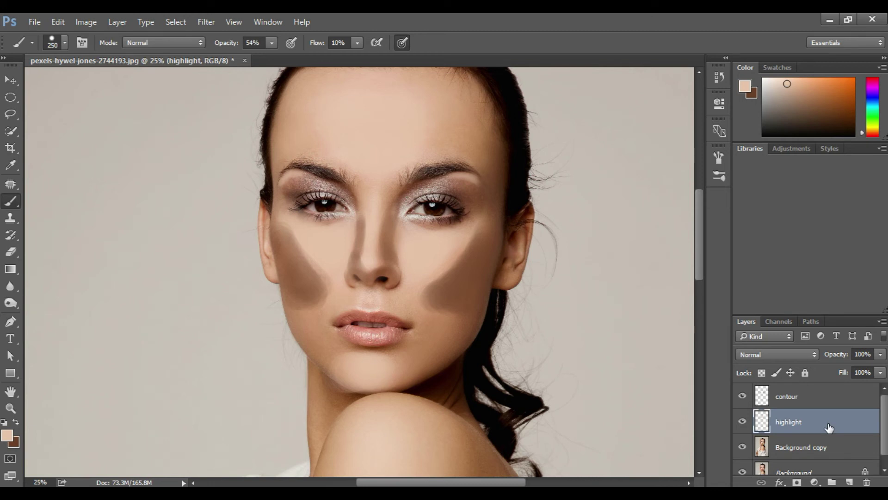
Step: Switch to the Eraser to clean up excess highlight
click(10, 252)
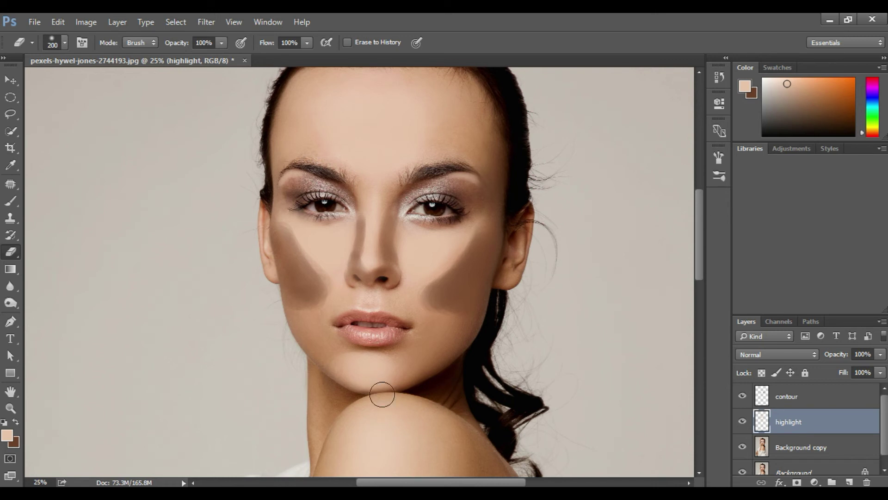
Step: With the Move tool active, set the contour layer's blend mode to Hard Light
click(10, 80)
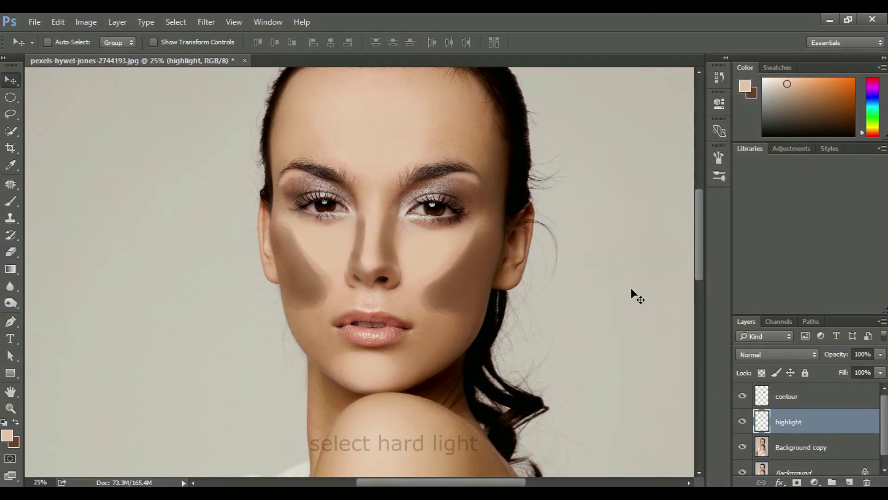
click(800, 396)
click(783, 354)
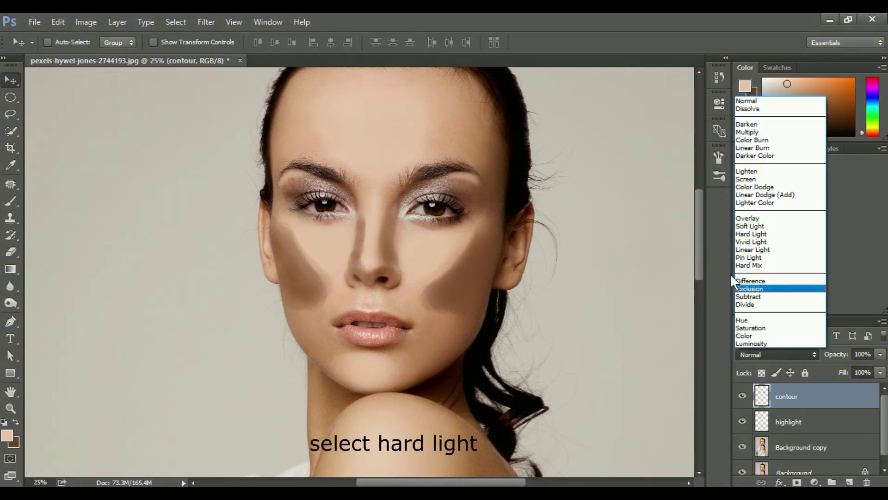
click(754, 233)
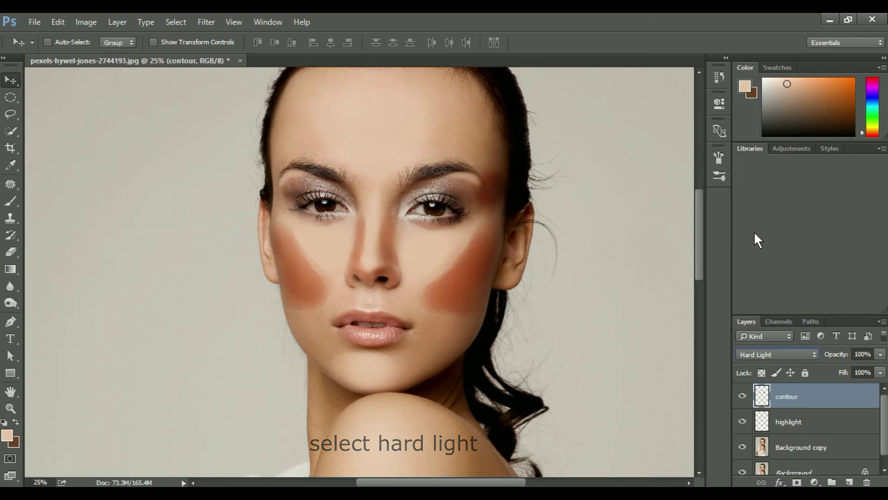
Step: Set the highlight layer's blend mode to Hard Light as well
click(779, 413)
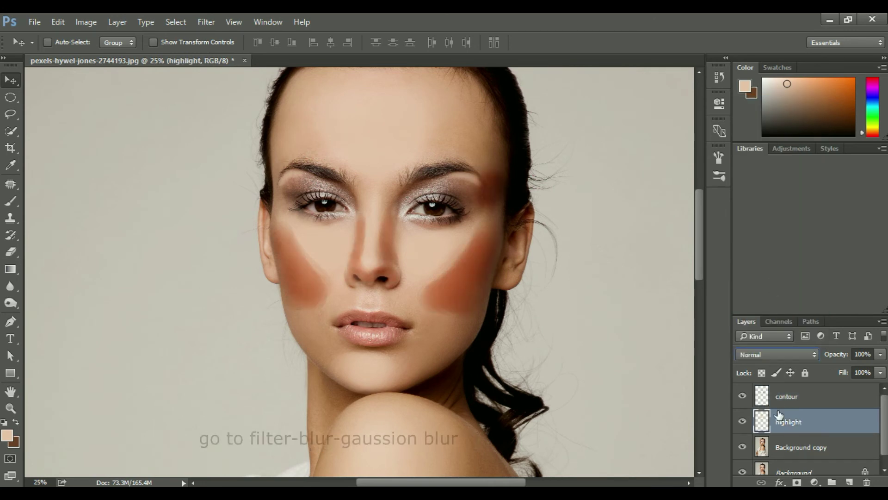
click(780, 354)
click(744, 233)
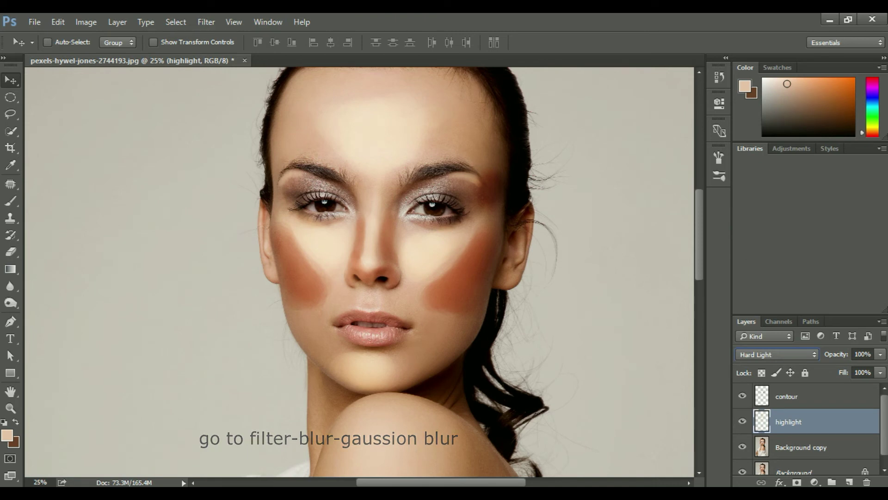
Step: Open Gaussian Blur on the contour layer and zoom the preview out
click(798, 396)
click(207, 22)
mouse_move(212, 166)
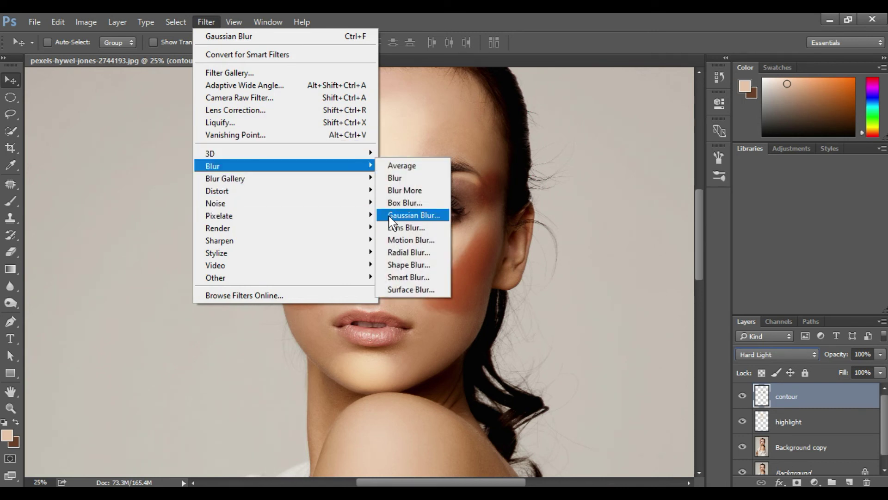
click(393, 215)
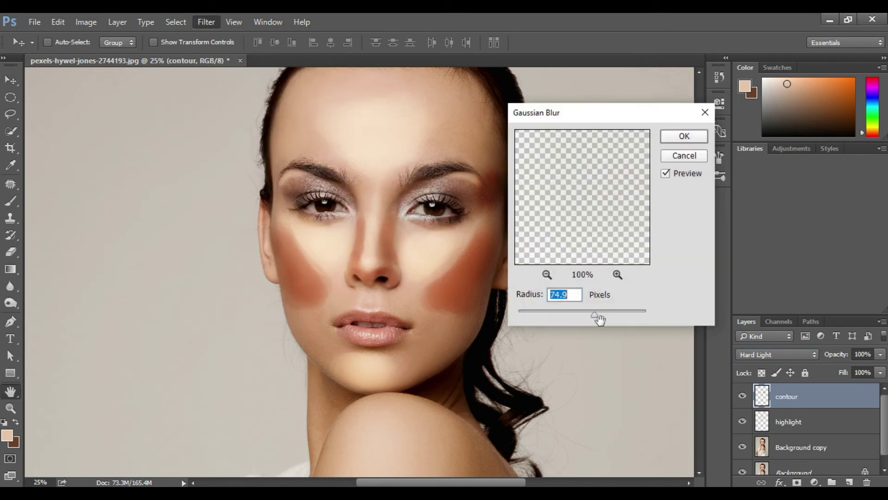
drag(595, 316, 582, 319)
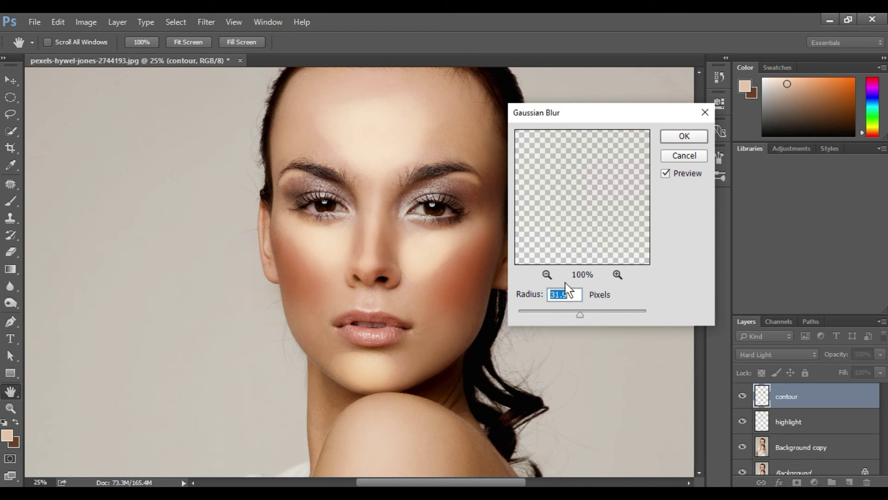
click(547, 275)
click(547, 275)
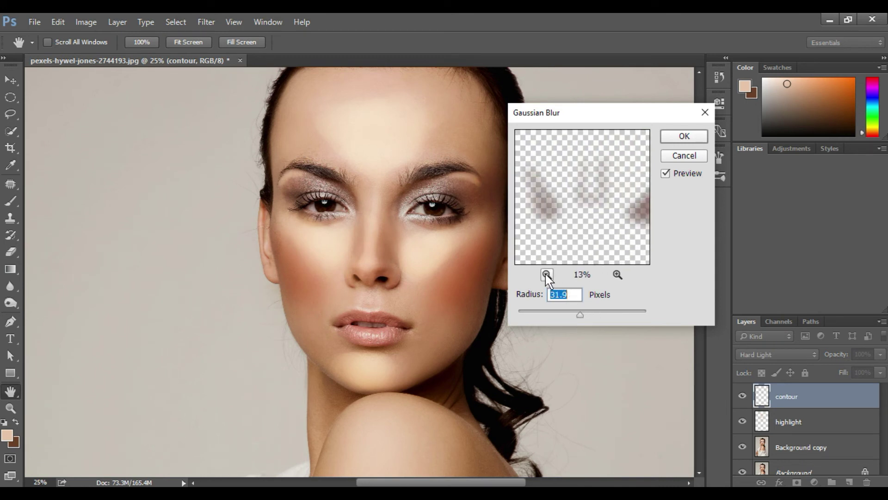
click(547, 275)
Step: Raise the blur radius to 126.2 pixels and apply it to the contour layer
drag(574, 315, 565, 314)
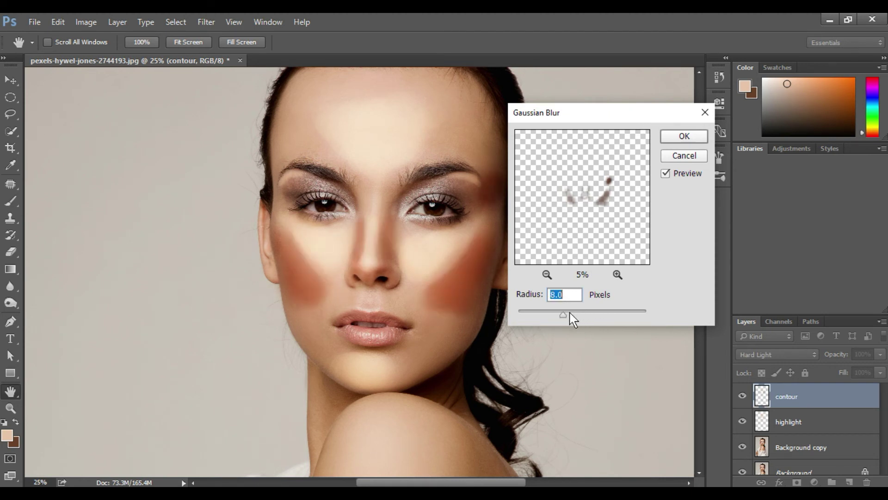
drag(570, 313, 571, 314)
drag(570, 314, 597, 316)
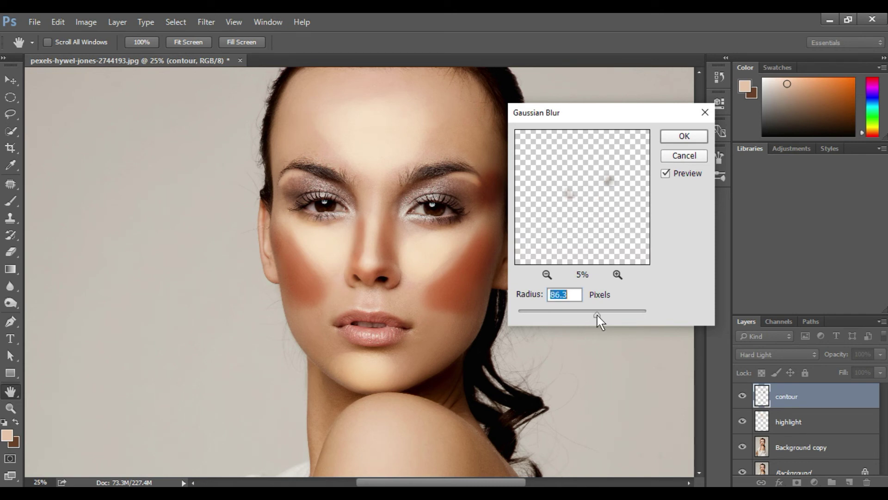
drag(598, 317, 600, 317)
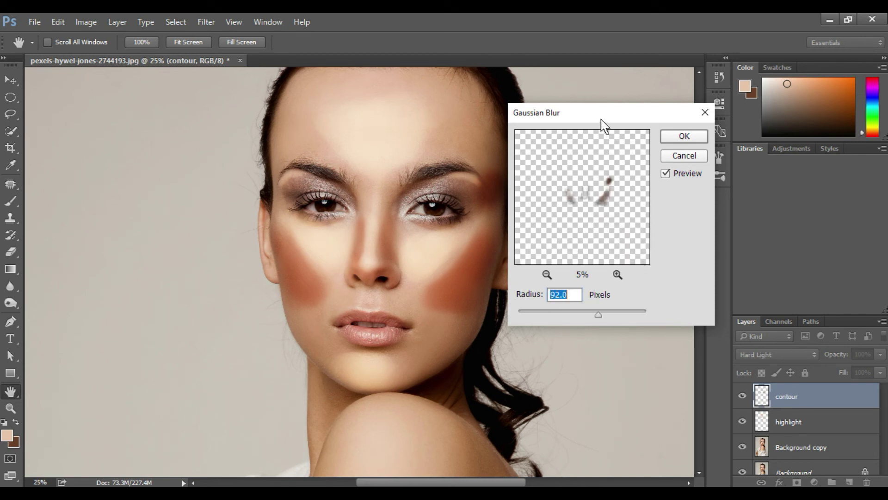
drag(602, 122, 671, 117)
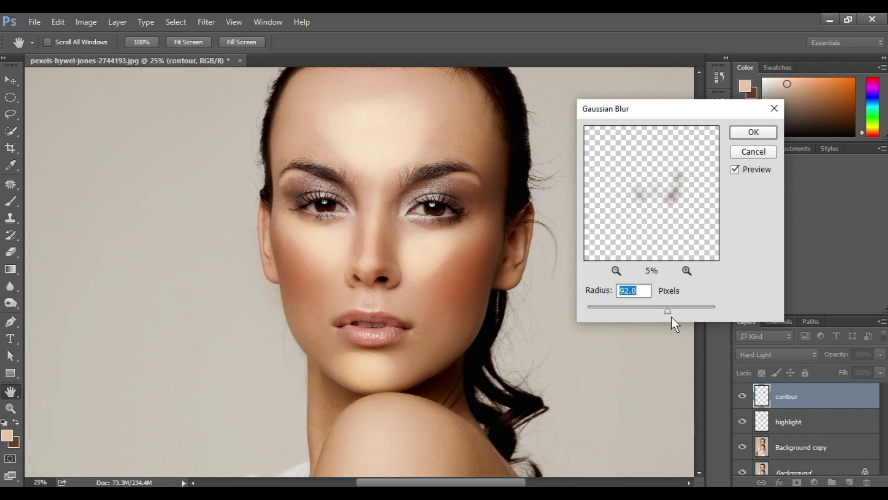
drag(668, 310, 671, 311)
drag(671, 311, 675, 315)
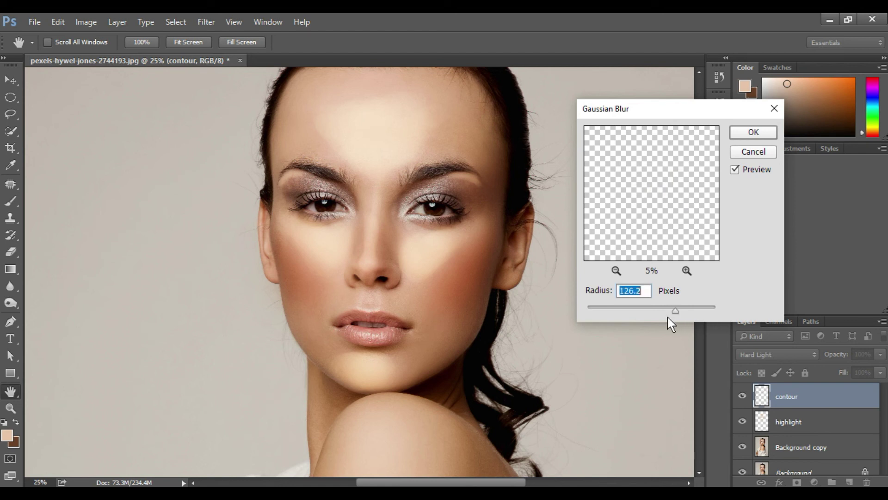
click(749, 132)
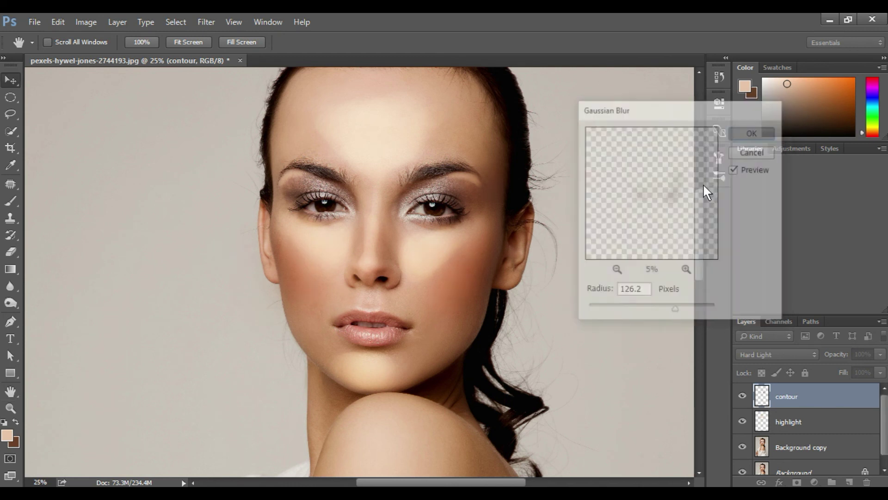
click(782, 424)
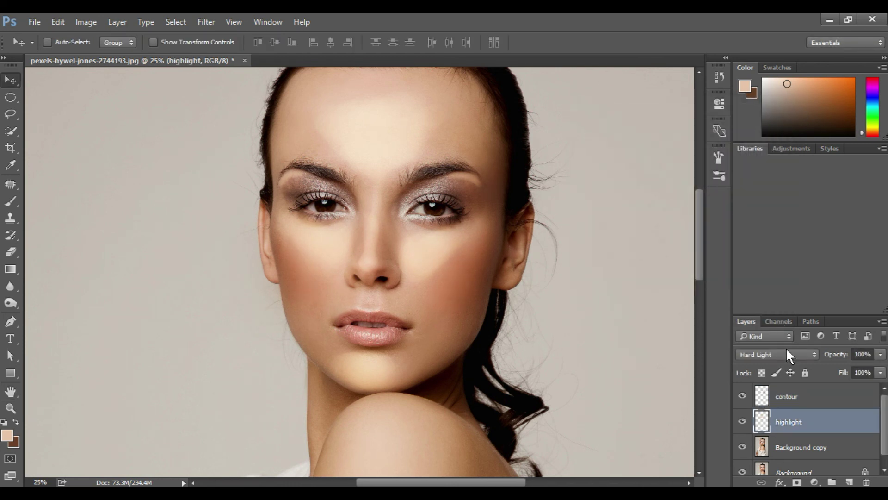
Step: Apply a Gaussian Blur of about 55 pixels radius to the highlight layer
click(206, 22)
mouse_move(285, 165)
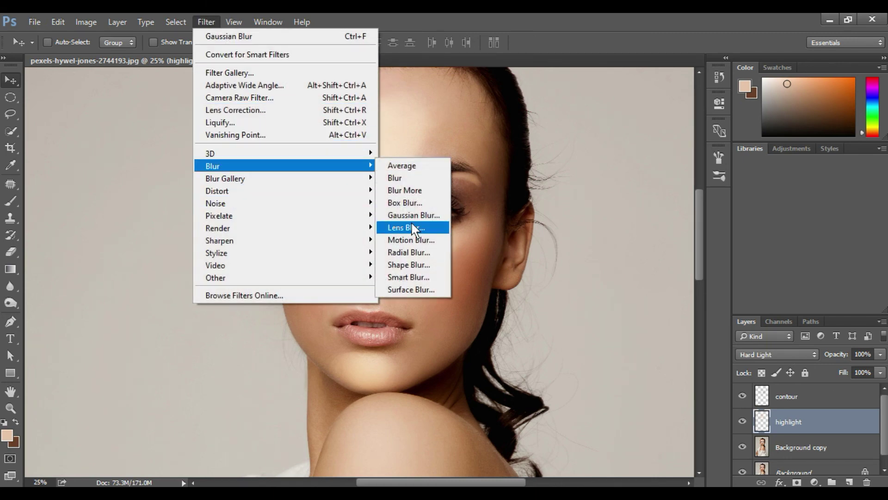
click(414, 215)
drag(676, 311, 654, 312)
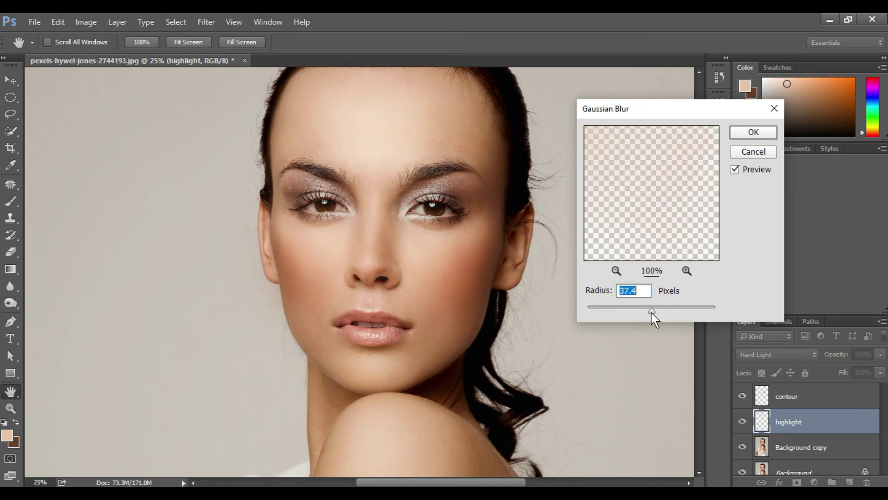
drag(653, 311, 657, 312)
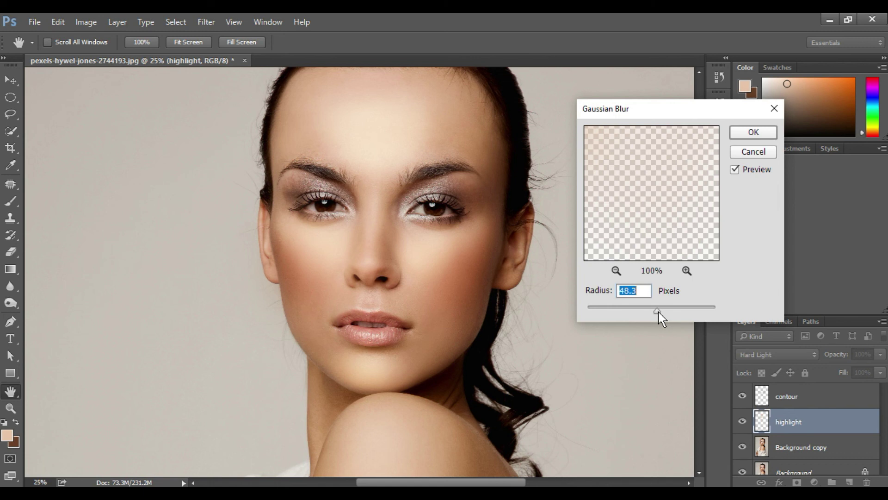
drag(658, 313, 659, 313)
drag(662, 312, 660, 313)
click(747, 133)
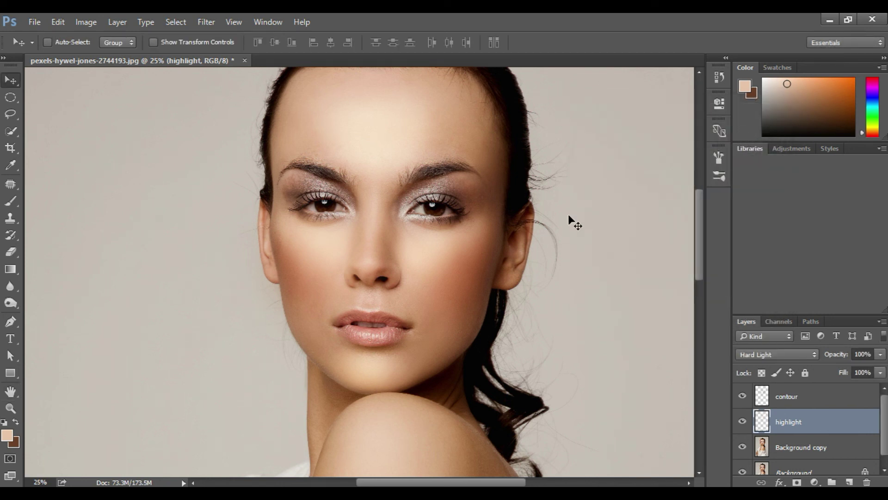
Step: Zoom out, then group the contour, highlight and Background copy layers into Group 1
key(ctrl+minus)
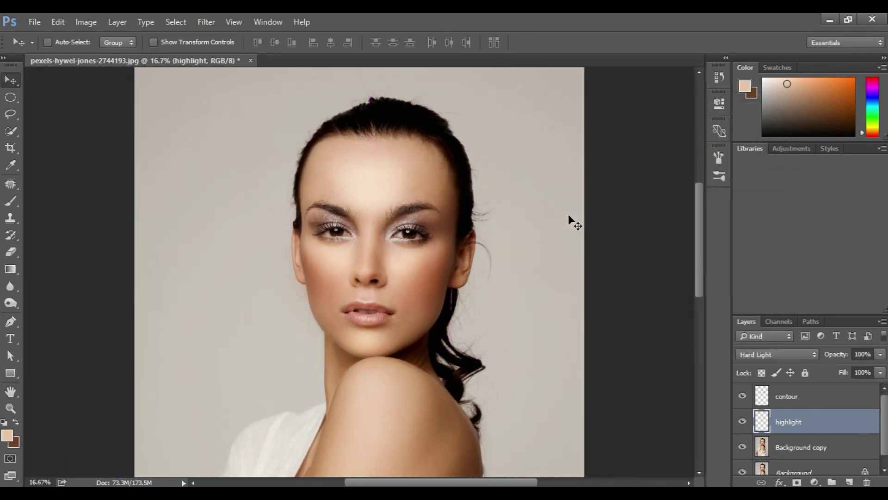
scroll(782, 412, down, 1)
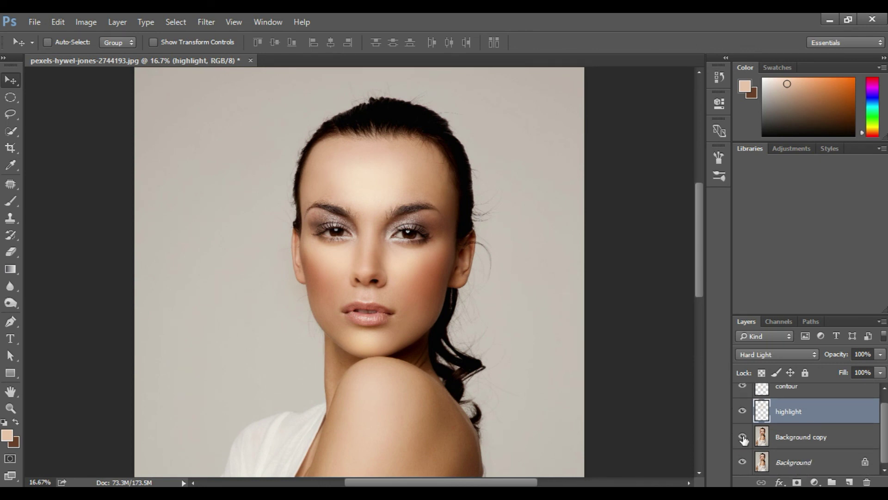
scroll(792, 428, up, 1)
scroll(793, 428, down, 1)
scroll(794, 427, up, 1)
scroll(794, 427, down, 1)
scroll(787, 435, up, 1)
scroll(787, 435, down, 1)
scroll(787, 435, up, 1)
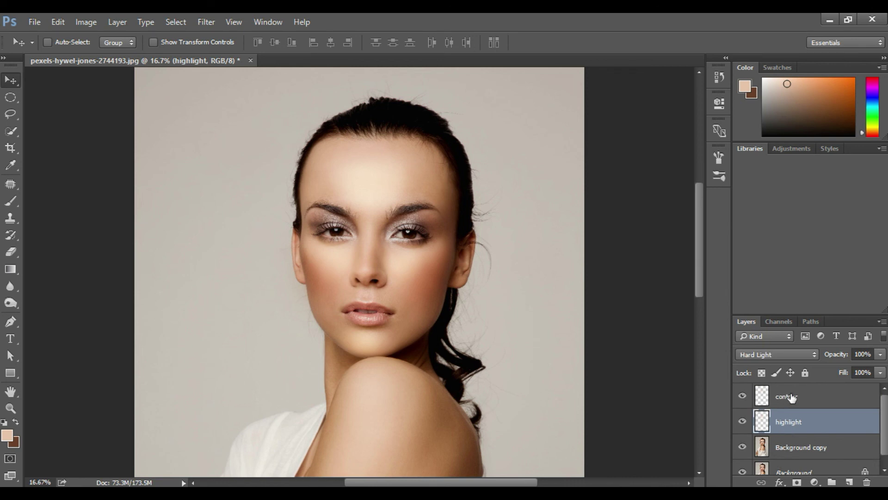
click(792, 398)
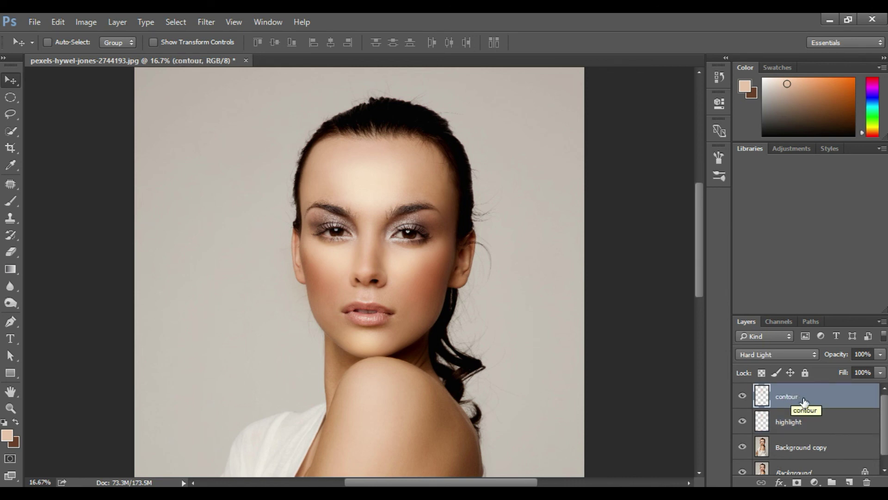
shift+click(804, 421)
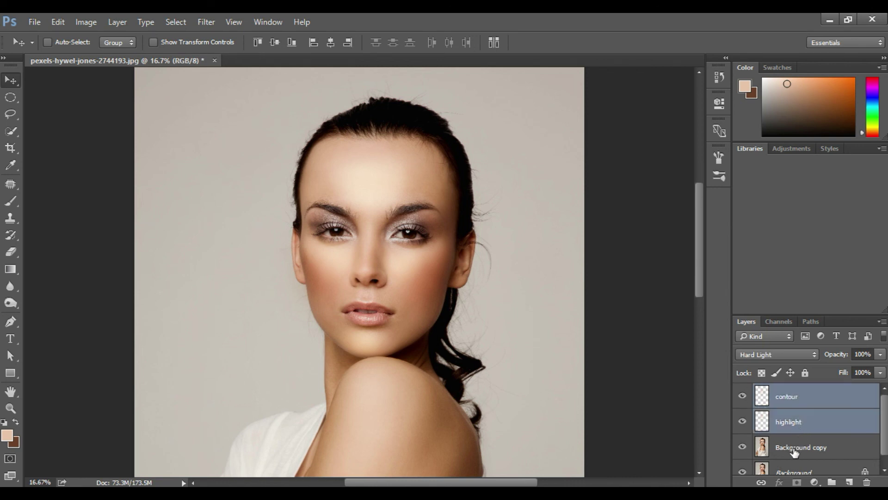
shift+click(796, 448)
key(ctrl+g)
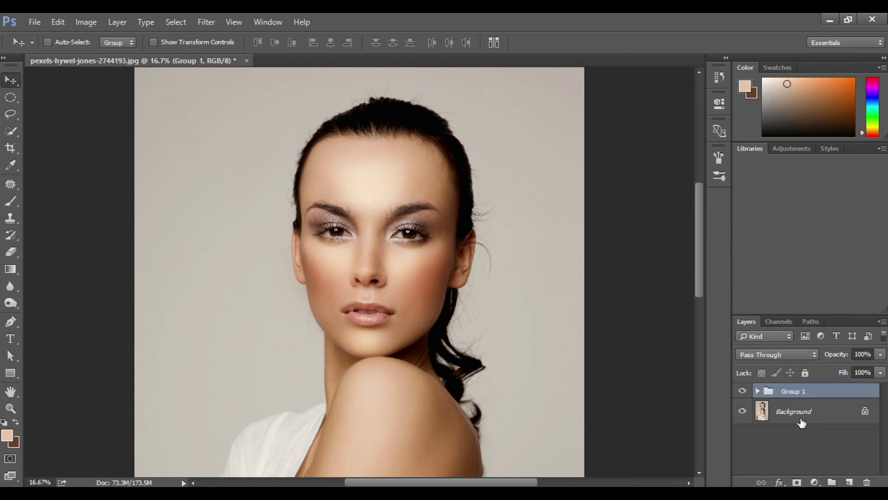
Step: Toggle Group 1's visibility off and on twice to compare before and after
click(743, 391)
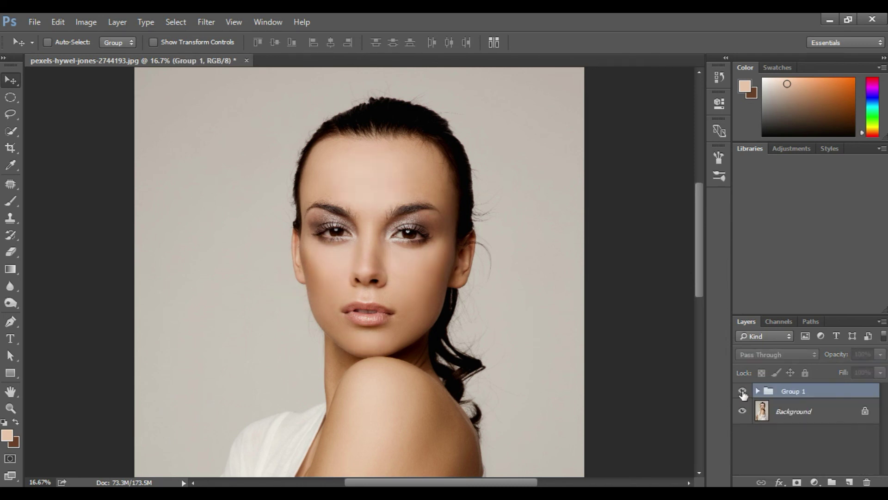
click(743, 392)
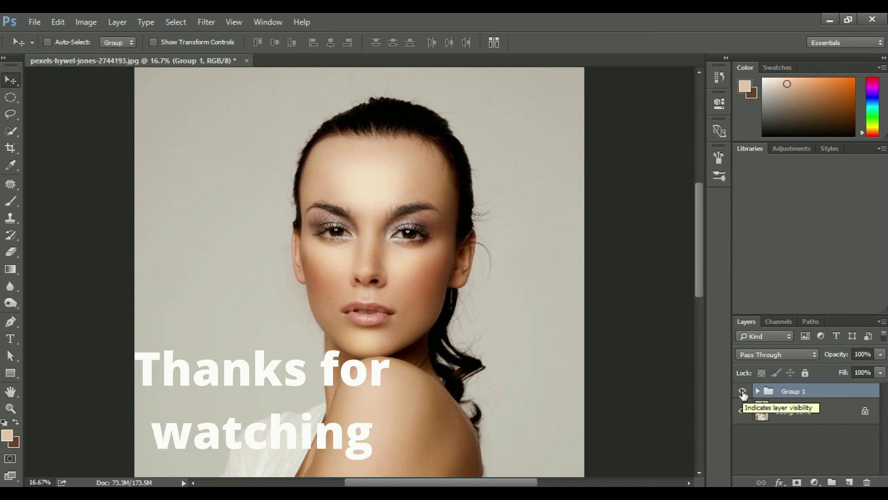
click(742, 392)
click(743, 392)
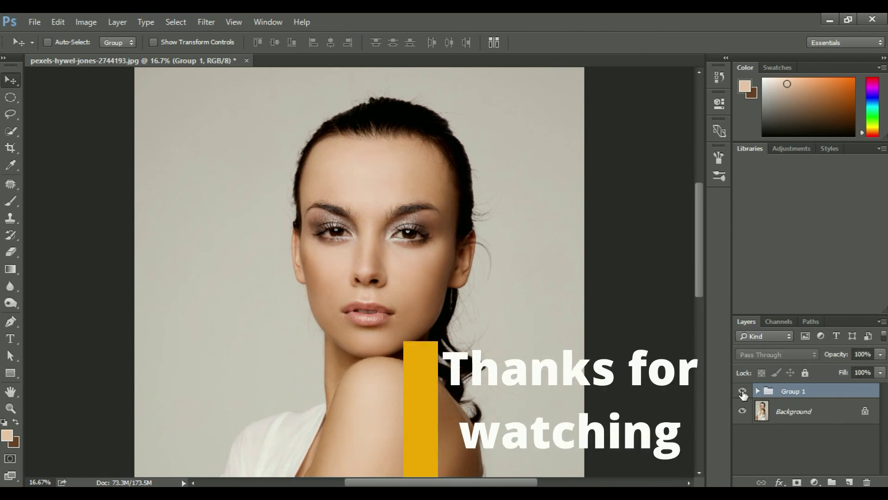